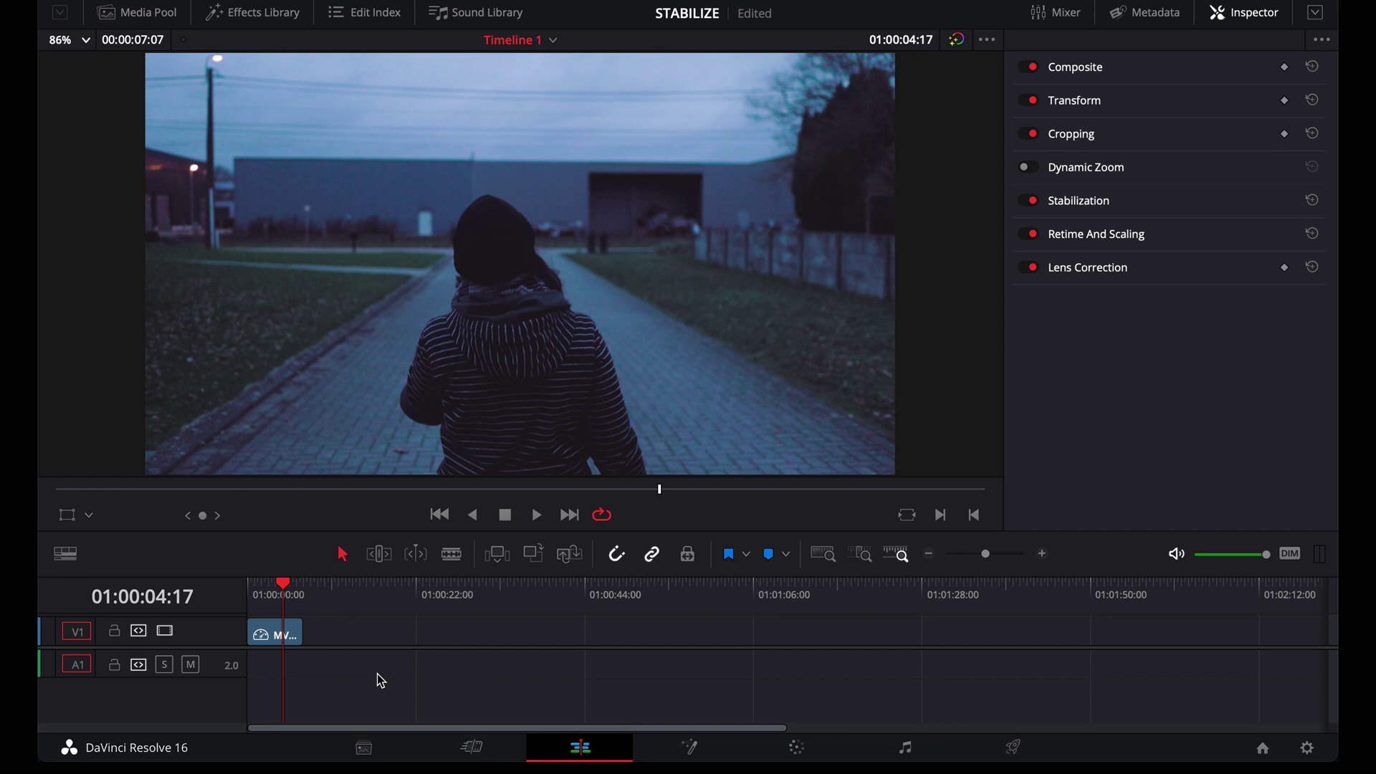
Play the shaky walking clip to see the shake, then stop and select it.
key(space)
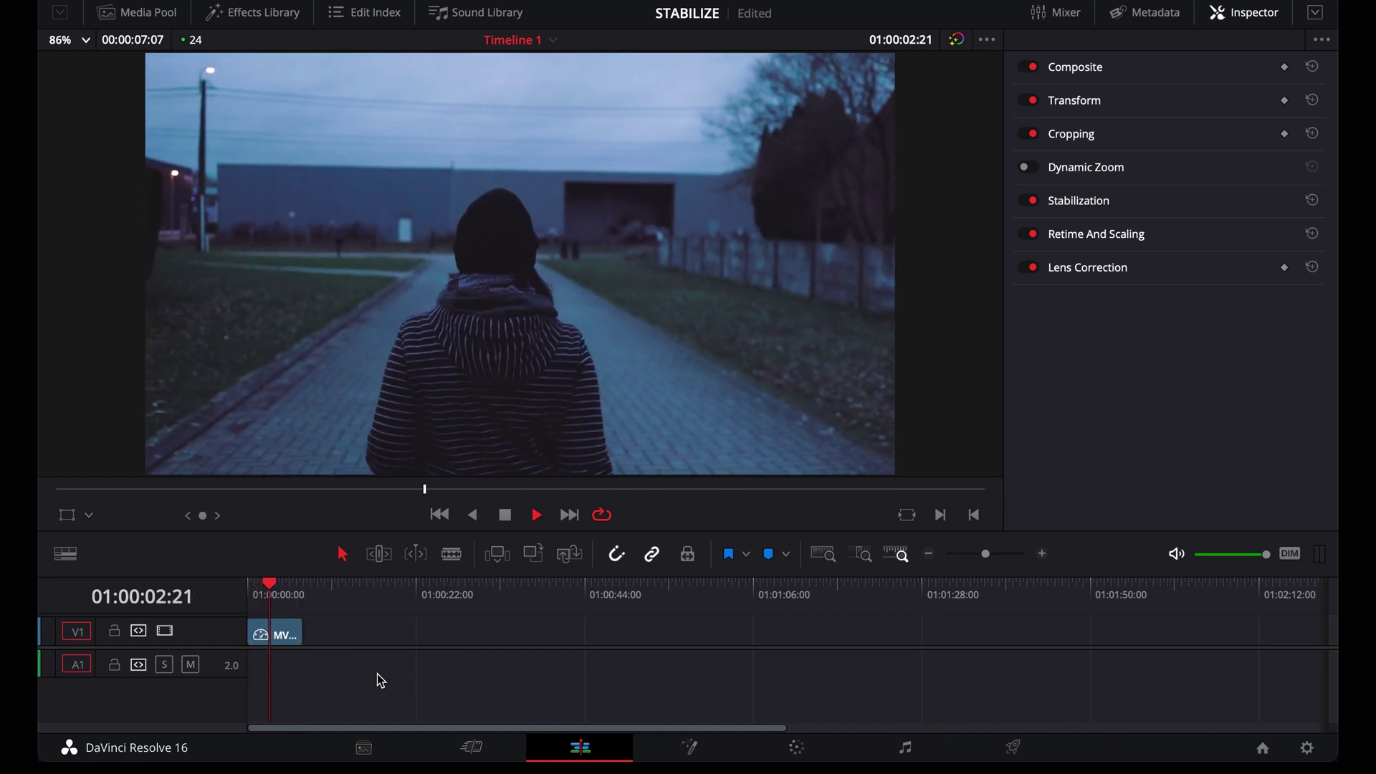
key(space)
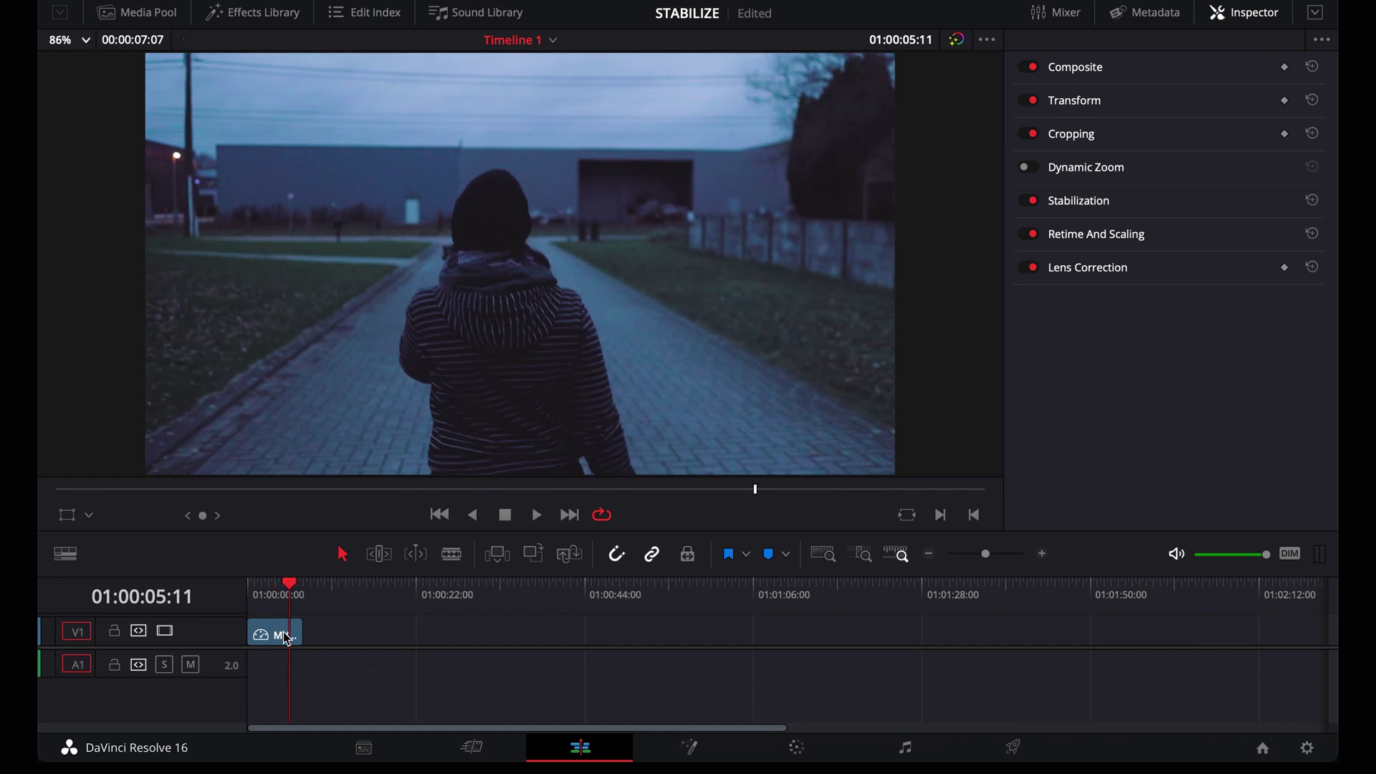
click(287, 638)
Expand the Inspector's Stabilization settings, toggle the effect off and on, and list the modes.
click(1077, 205)
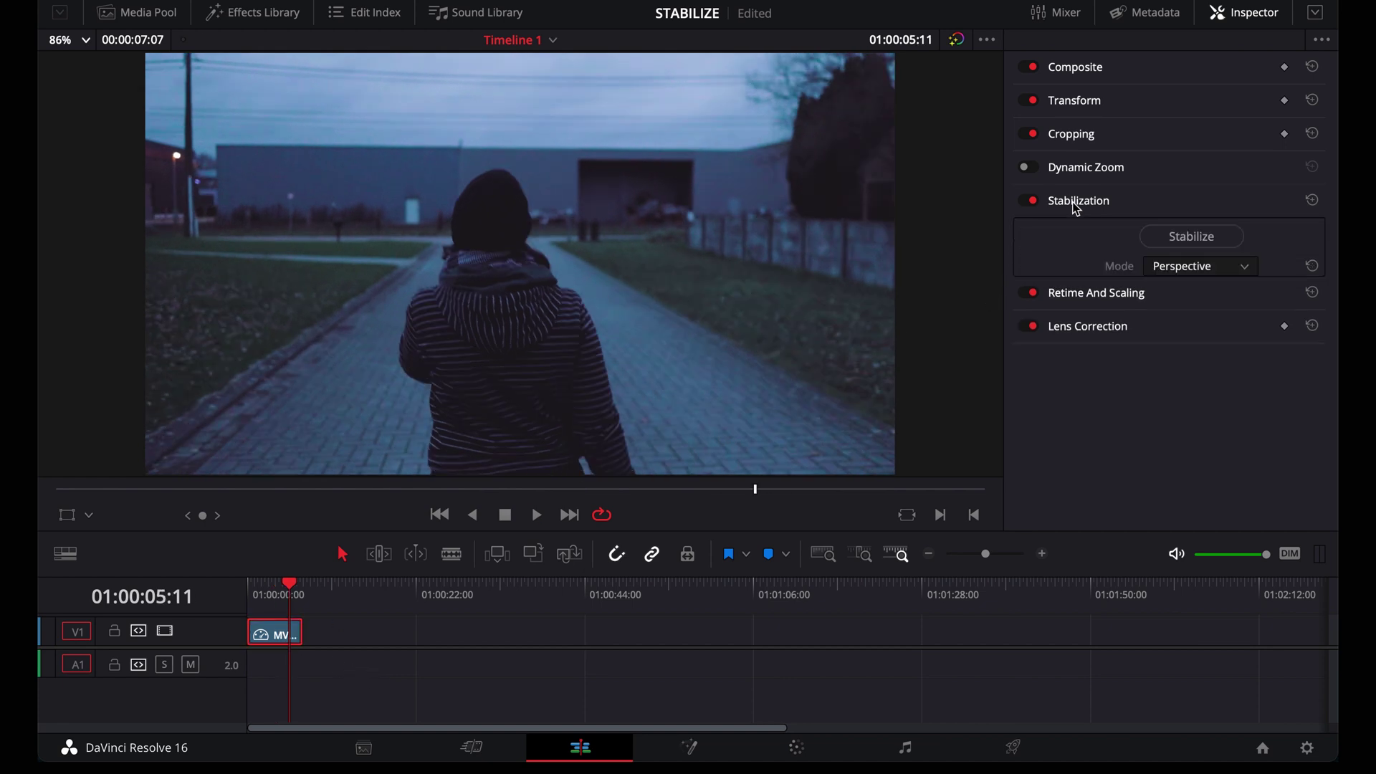
click(1030, 203)
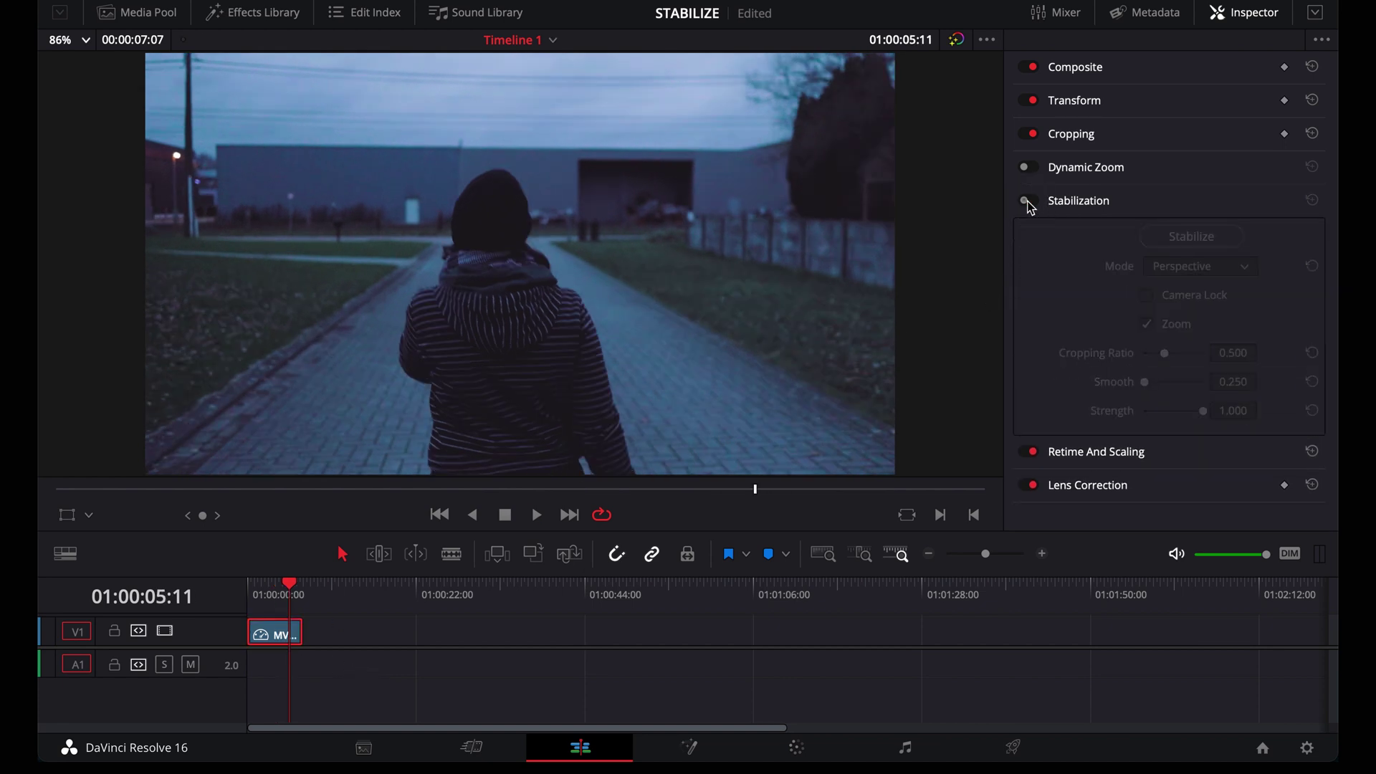
click(1030, 204)
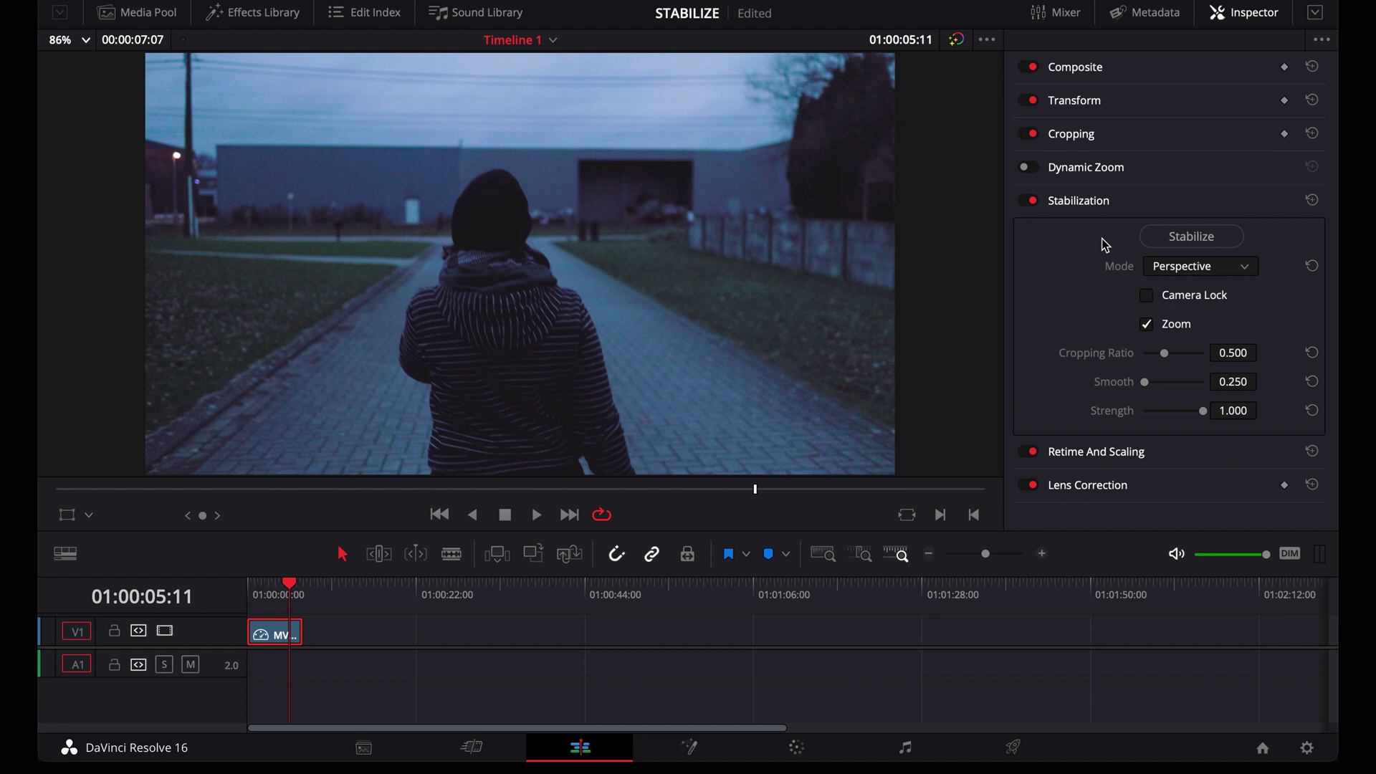
click(1191, 267)
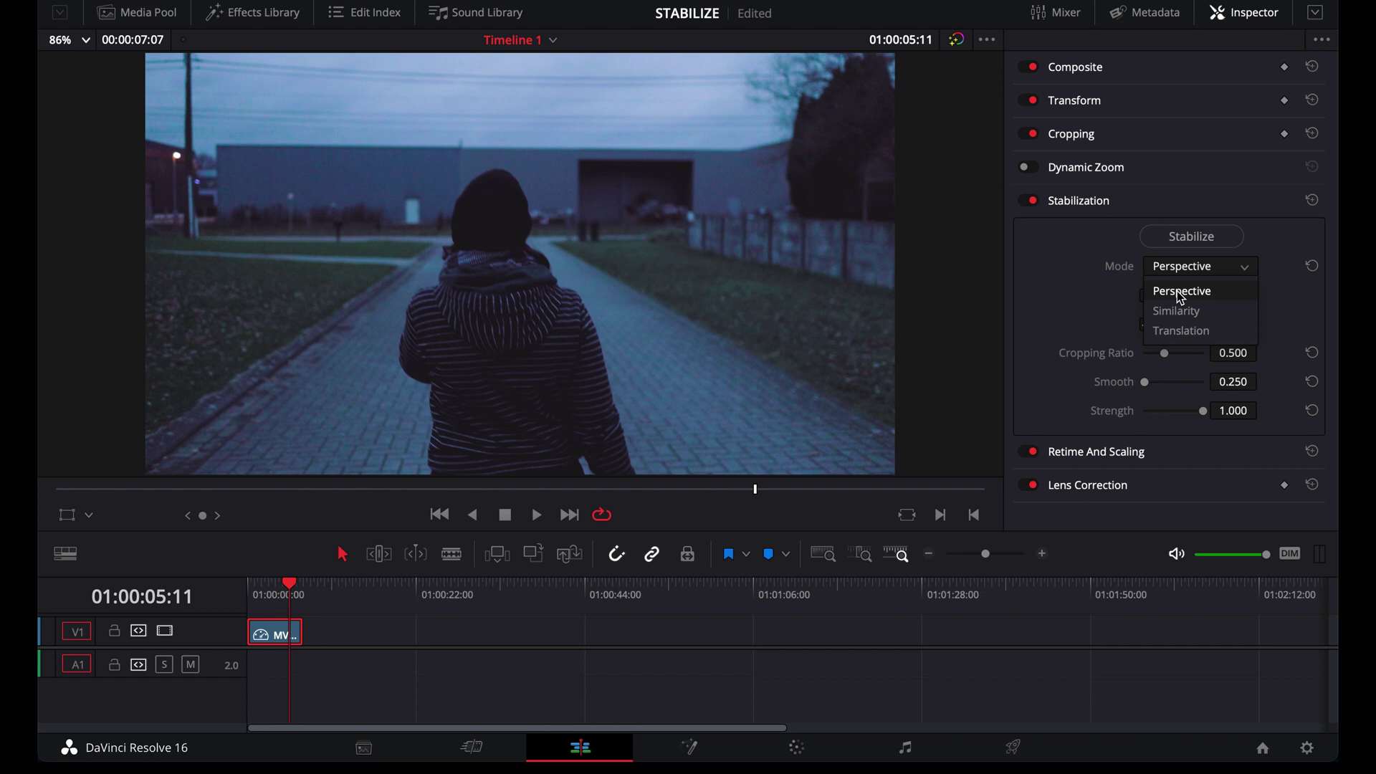
Try a Transform Pitch tilt, then reset Pitch and Yaw to 0.000.
click(1073, 274)
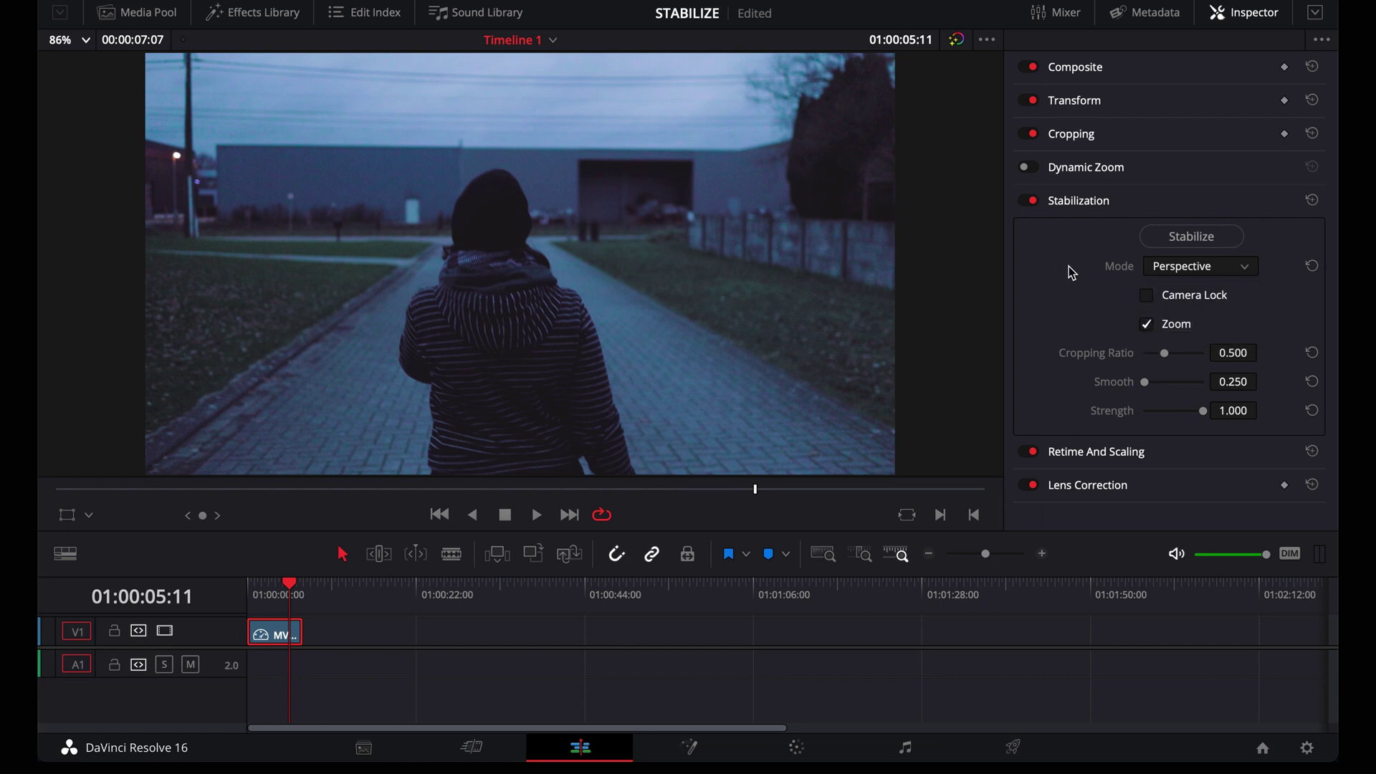
click(1075, 100)
drag(1173, 254, 1195, 289)
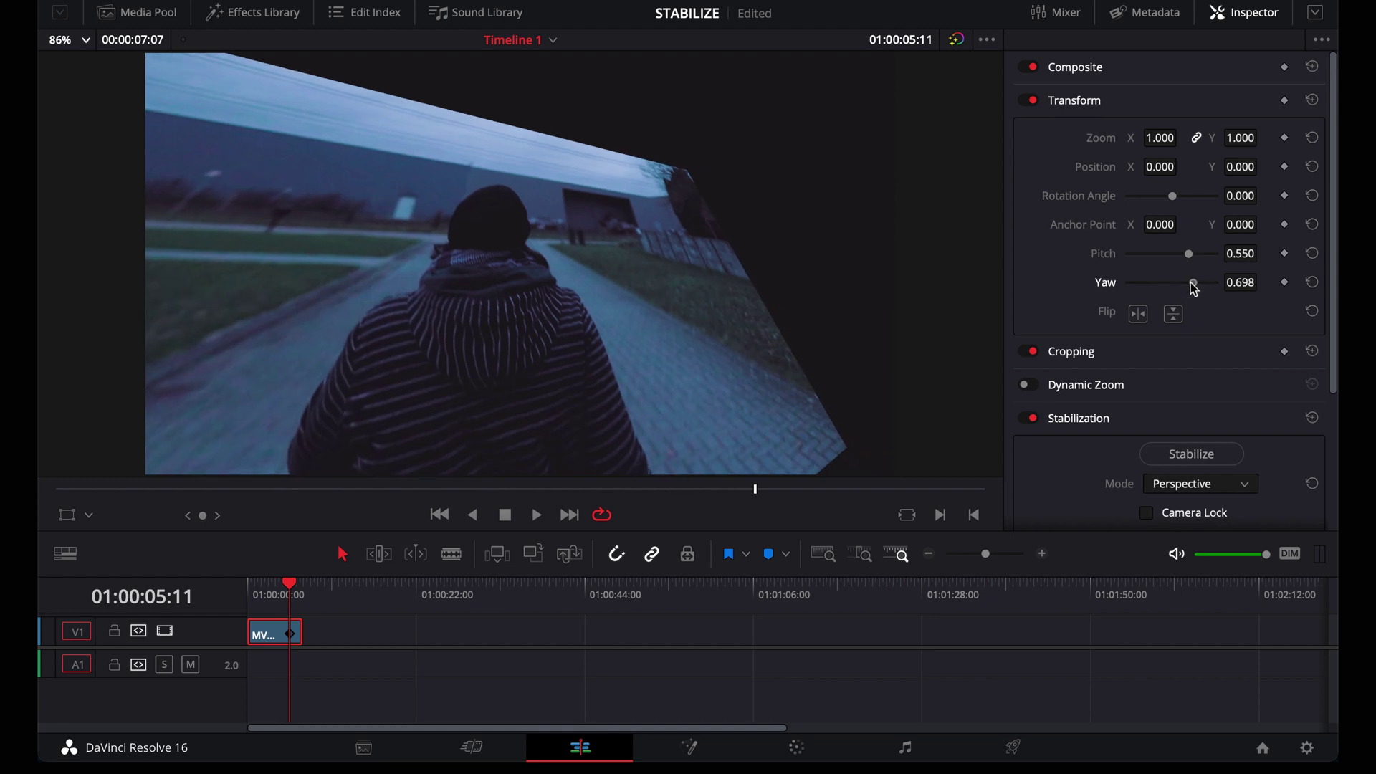
click(1312, 254)
click(1312, 283)
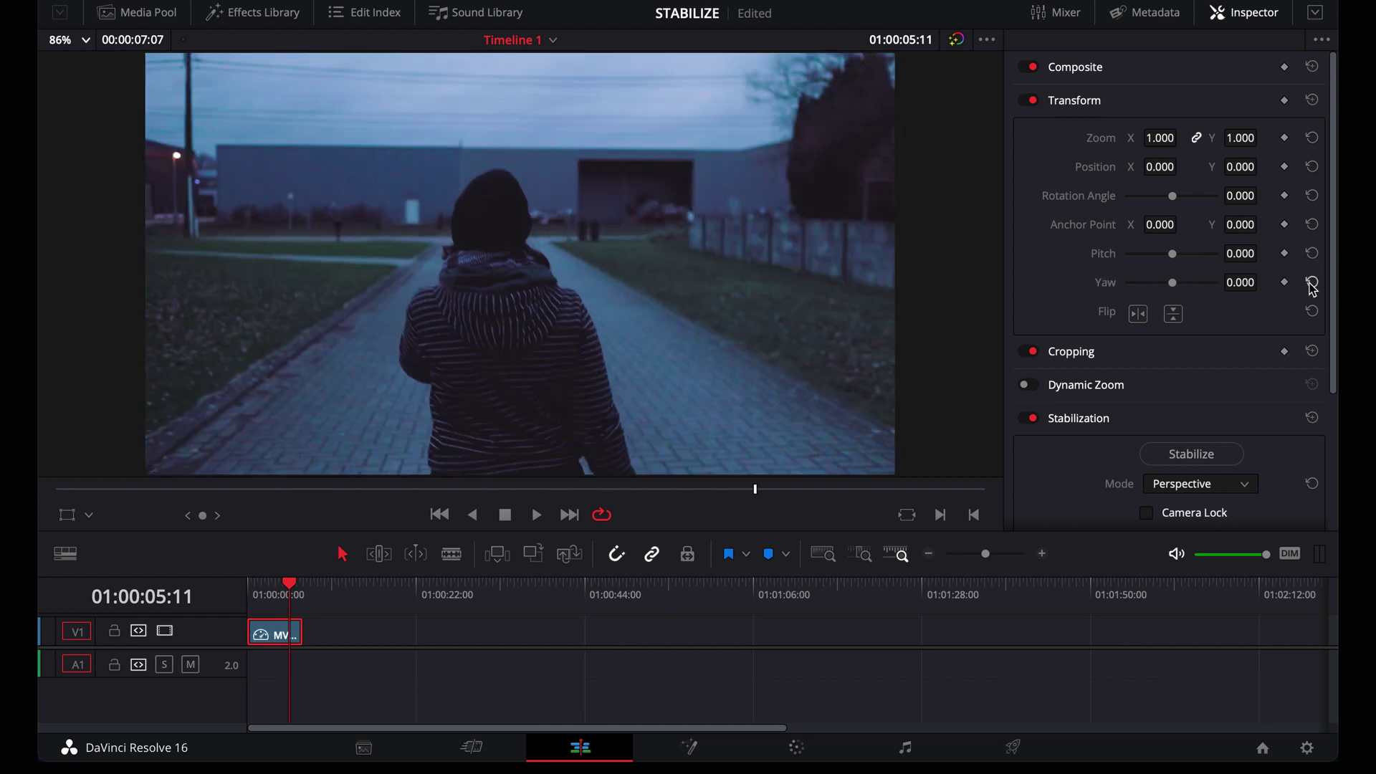
click(1075, 104)
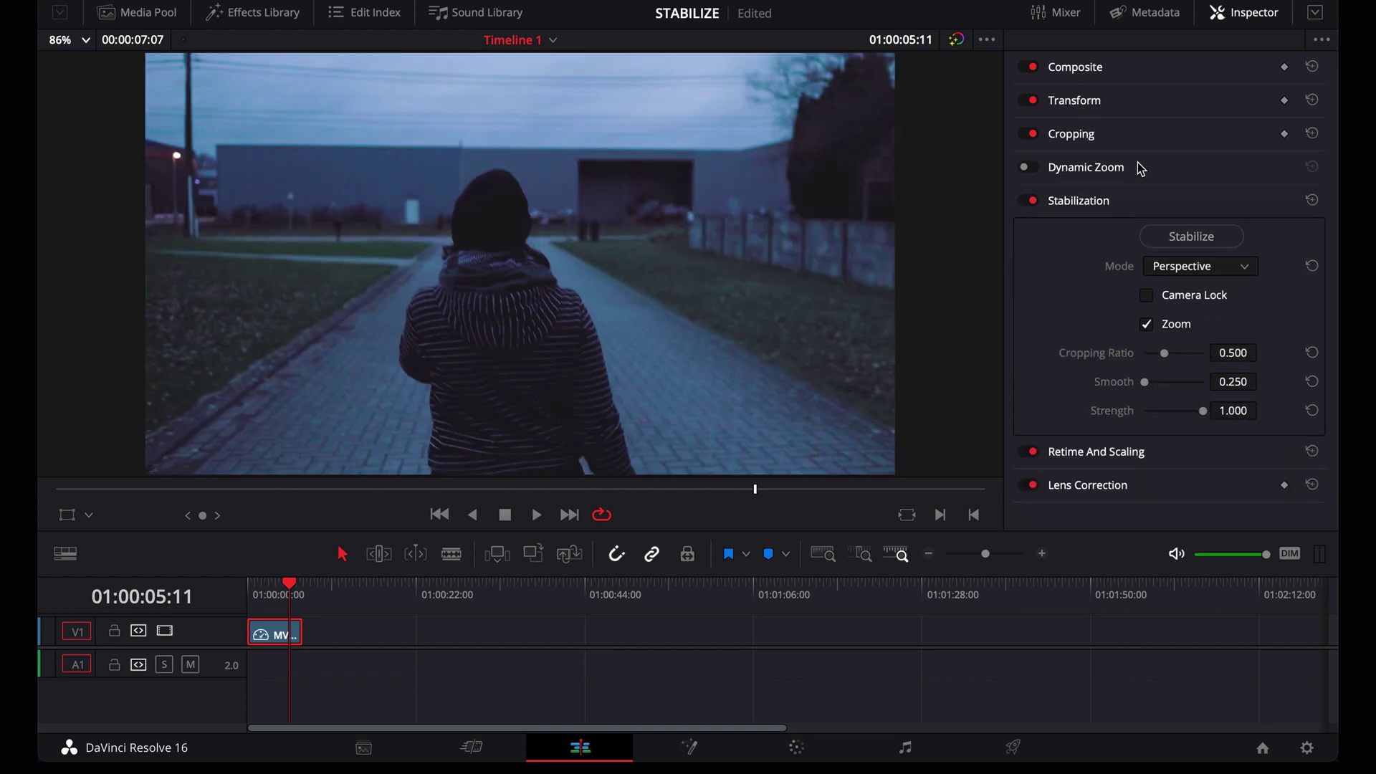
Keep Perspective as the stabilization mode and tick Camera Lock.
click(1184, 266)
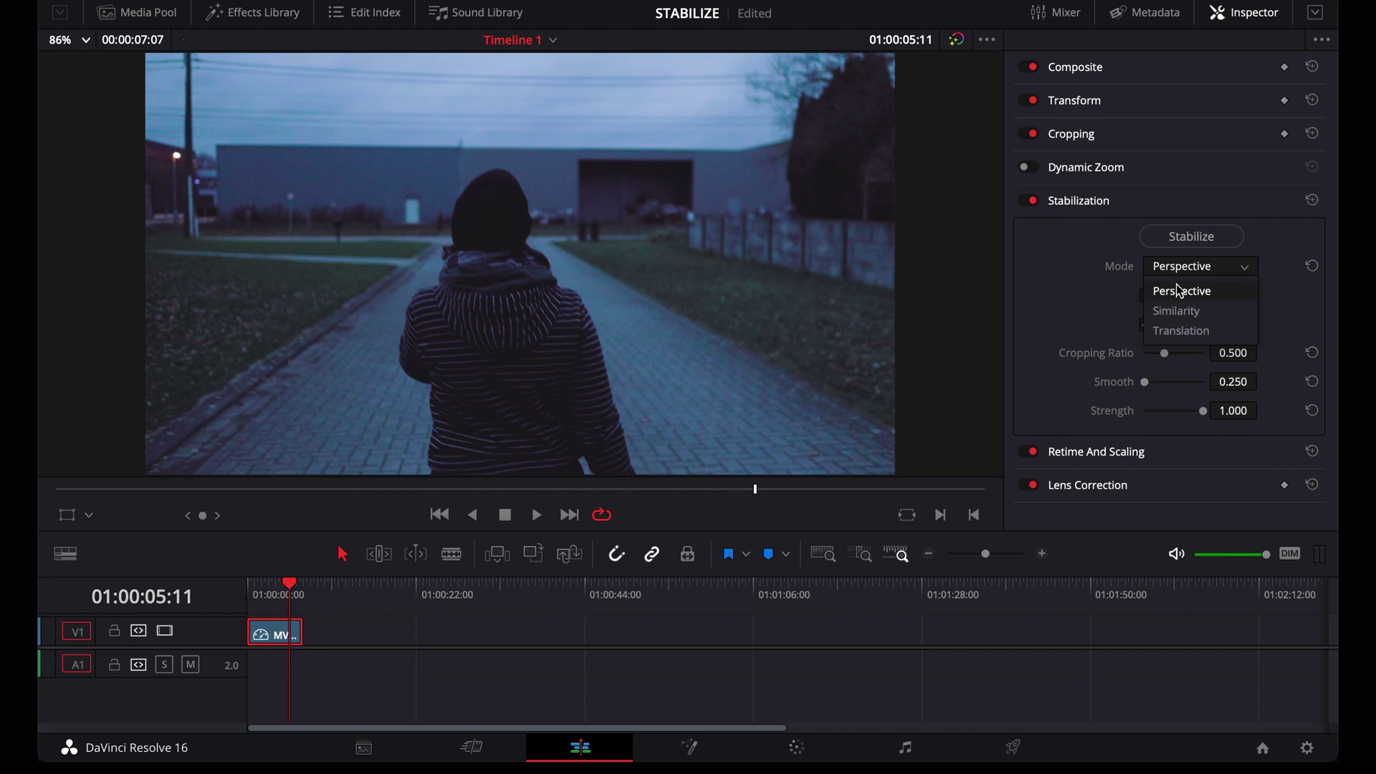
click(1181, 291)
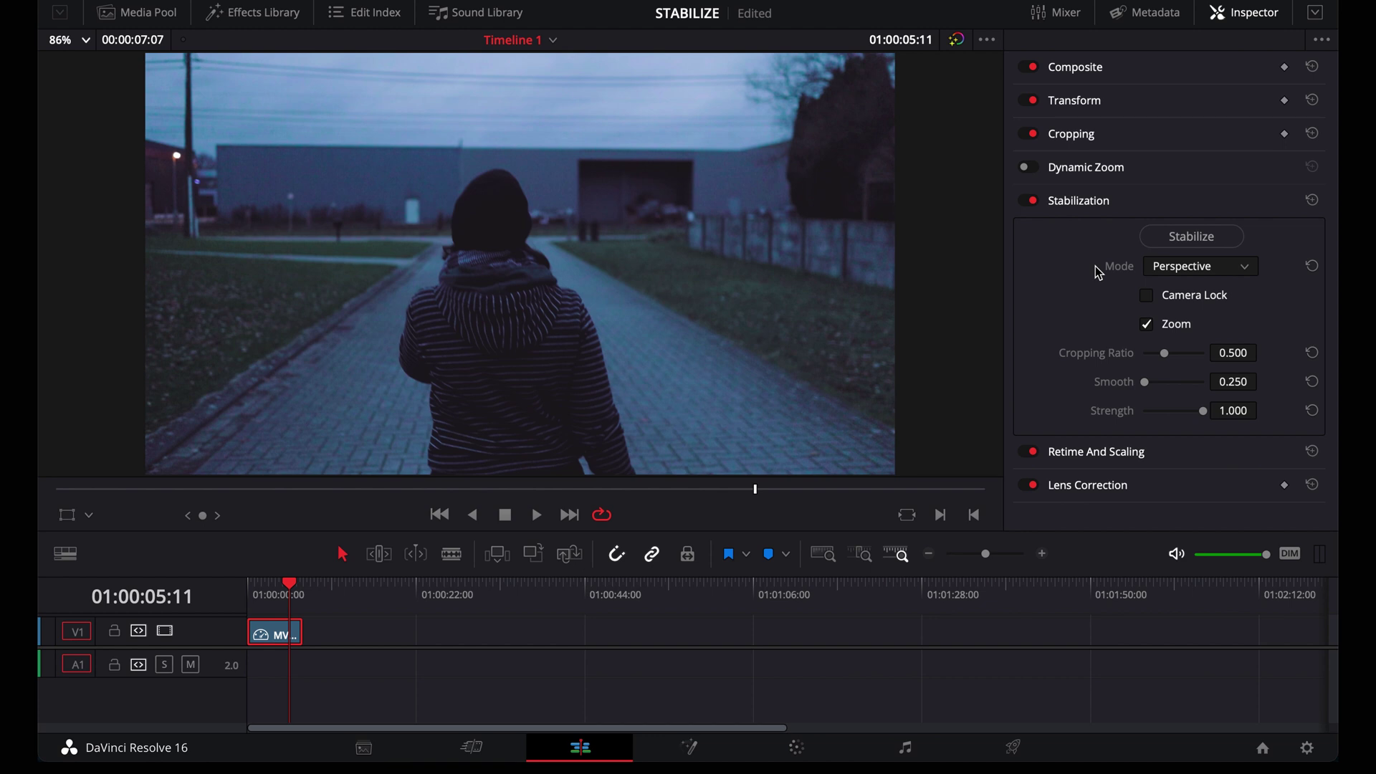
click(1148, 299)
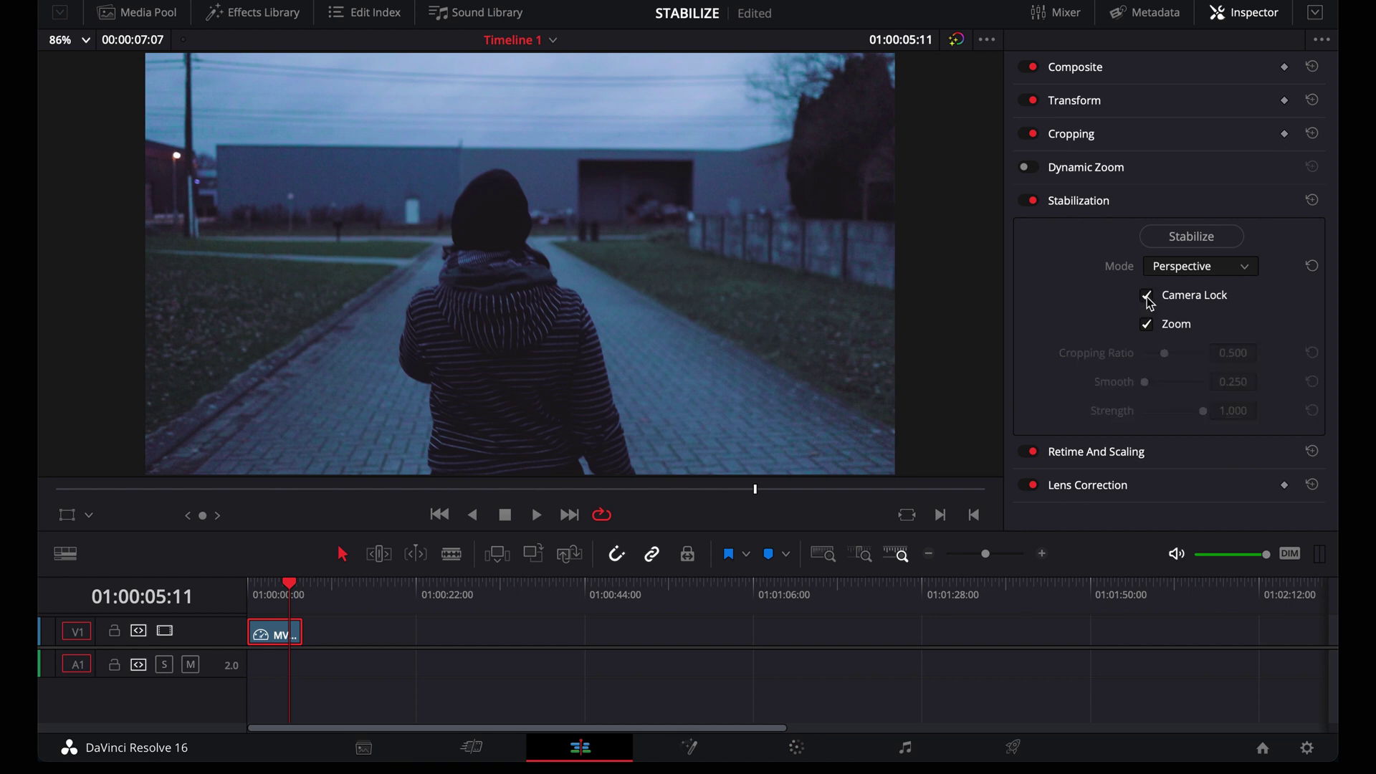
Untick Camera Lock and toggle the stabilization Zoom checkbox.
click(1148, 297)
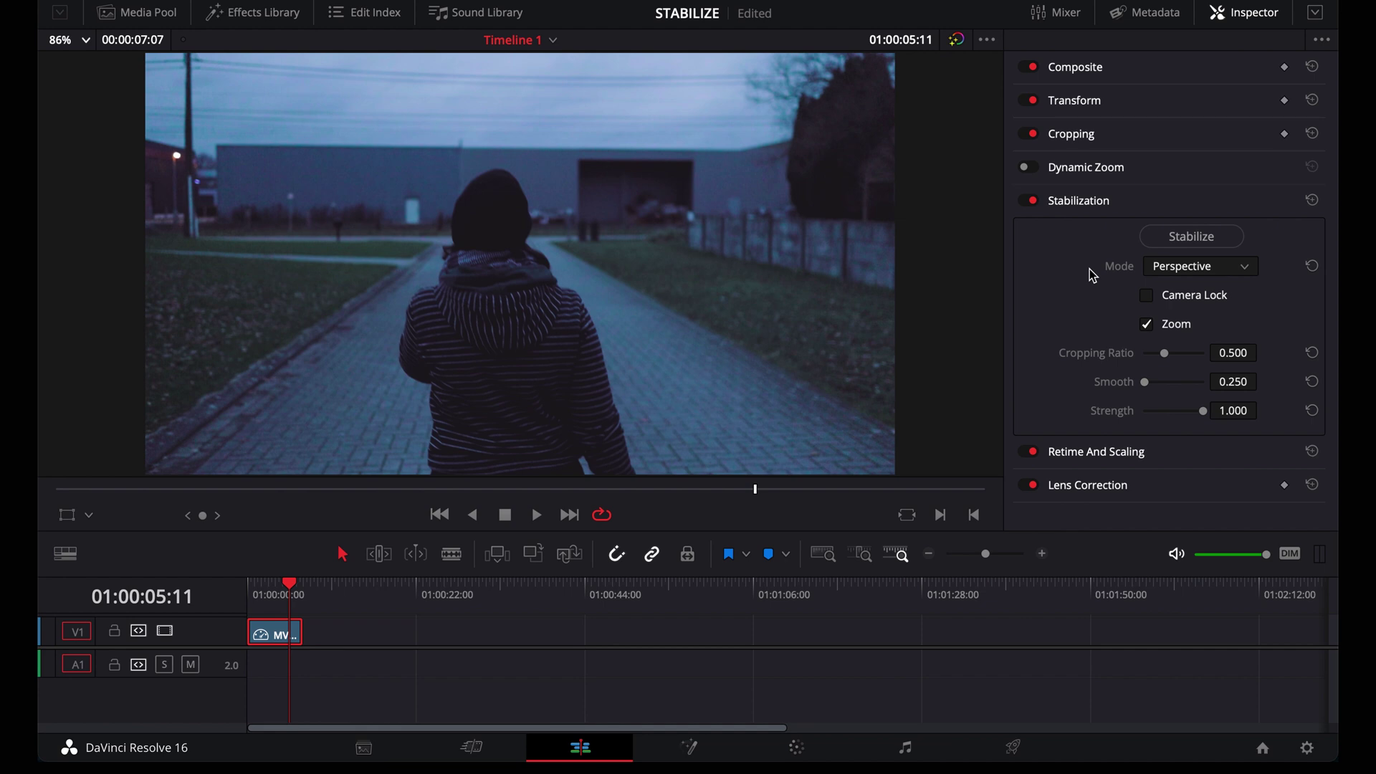
click(1149, 326)
Turn Zoom off, set Cropping Ratio to 0.250 and Smooth to 0.619.
click(1150, 328)
drag(1165, 352, 1127, 355)
click(1173, 384)
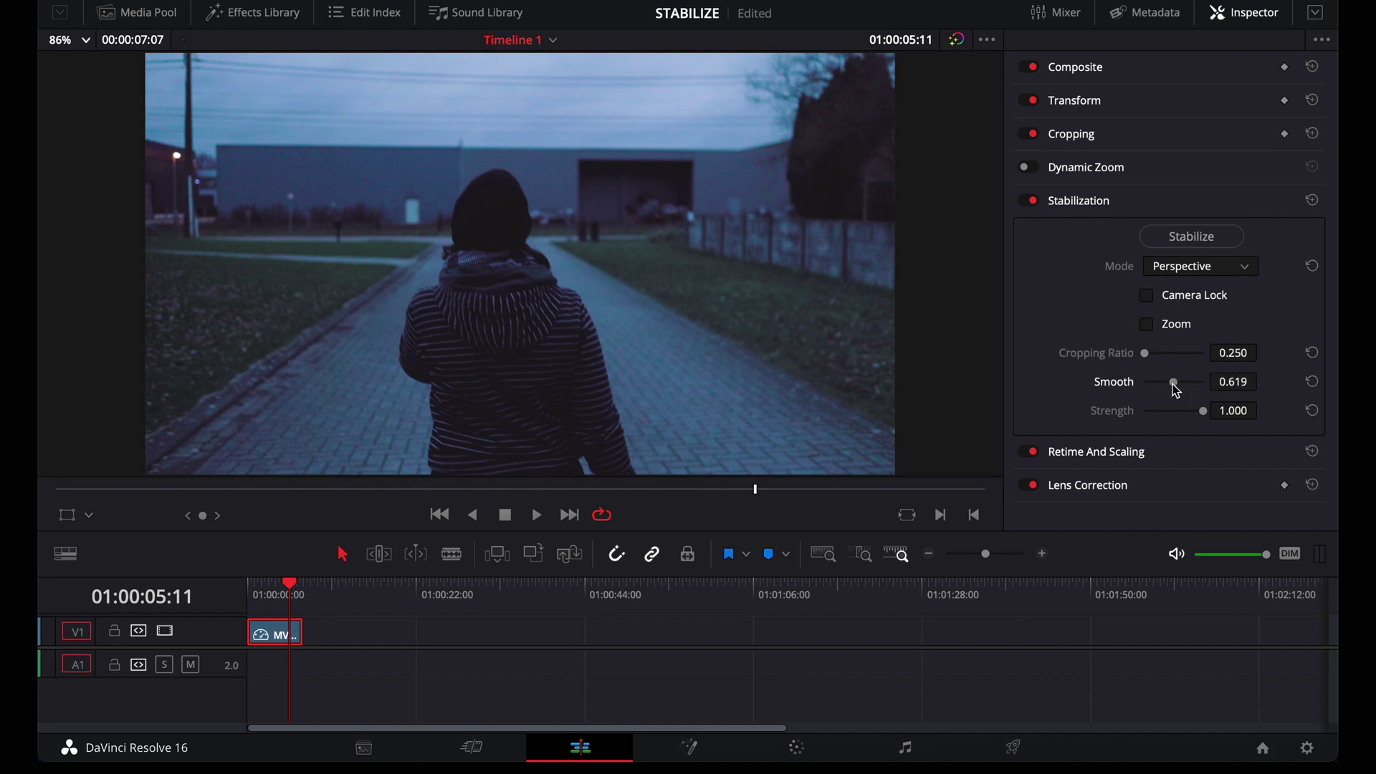
Run Stabilize on the clip and play back the steadier result.
click(1186, 238)
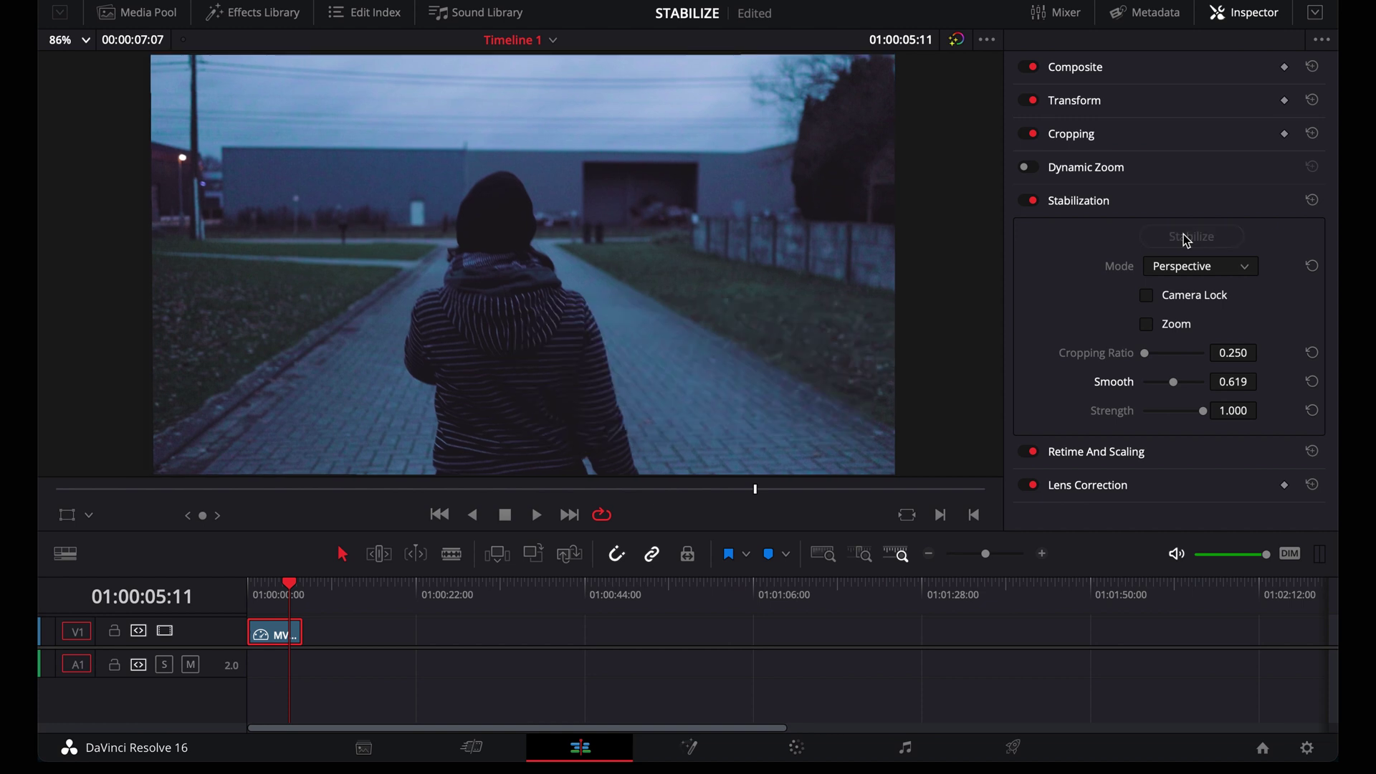
key(space)
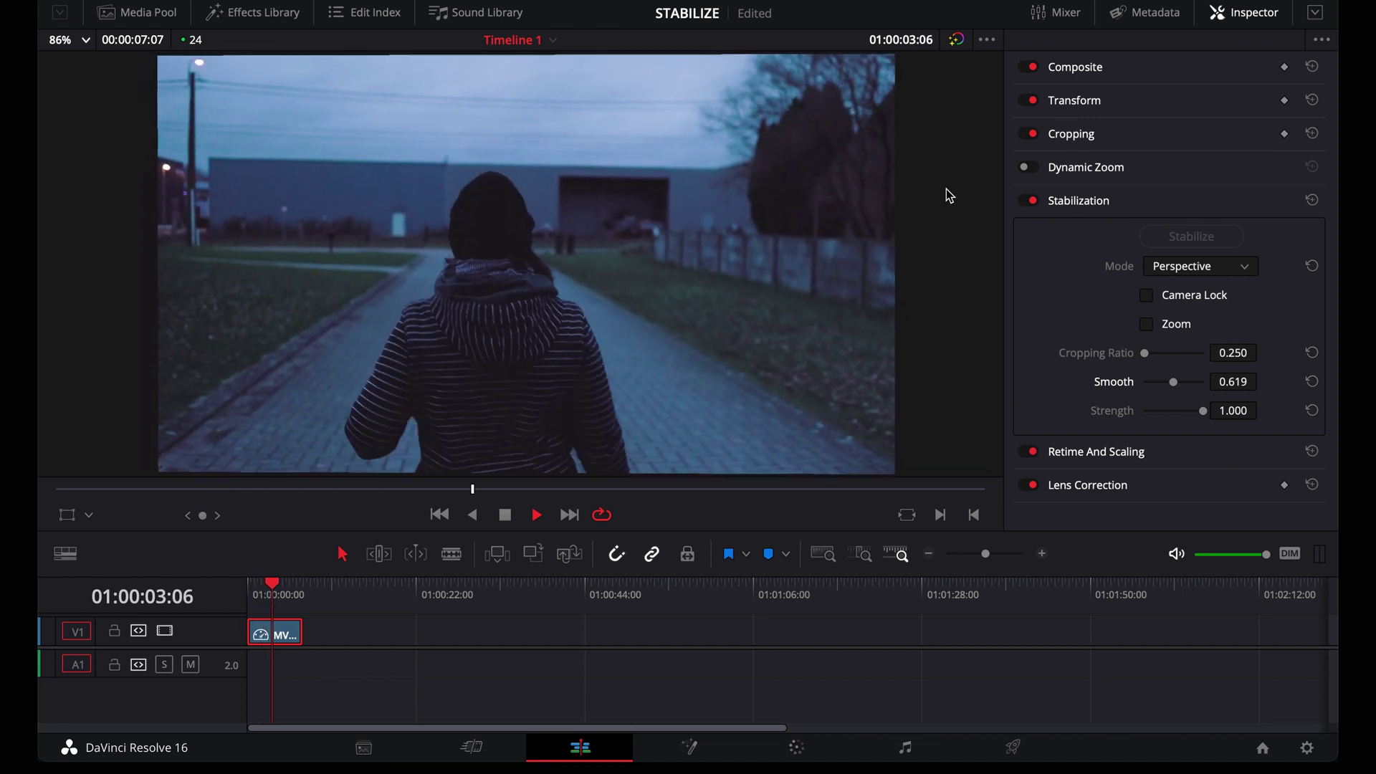
key(space)
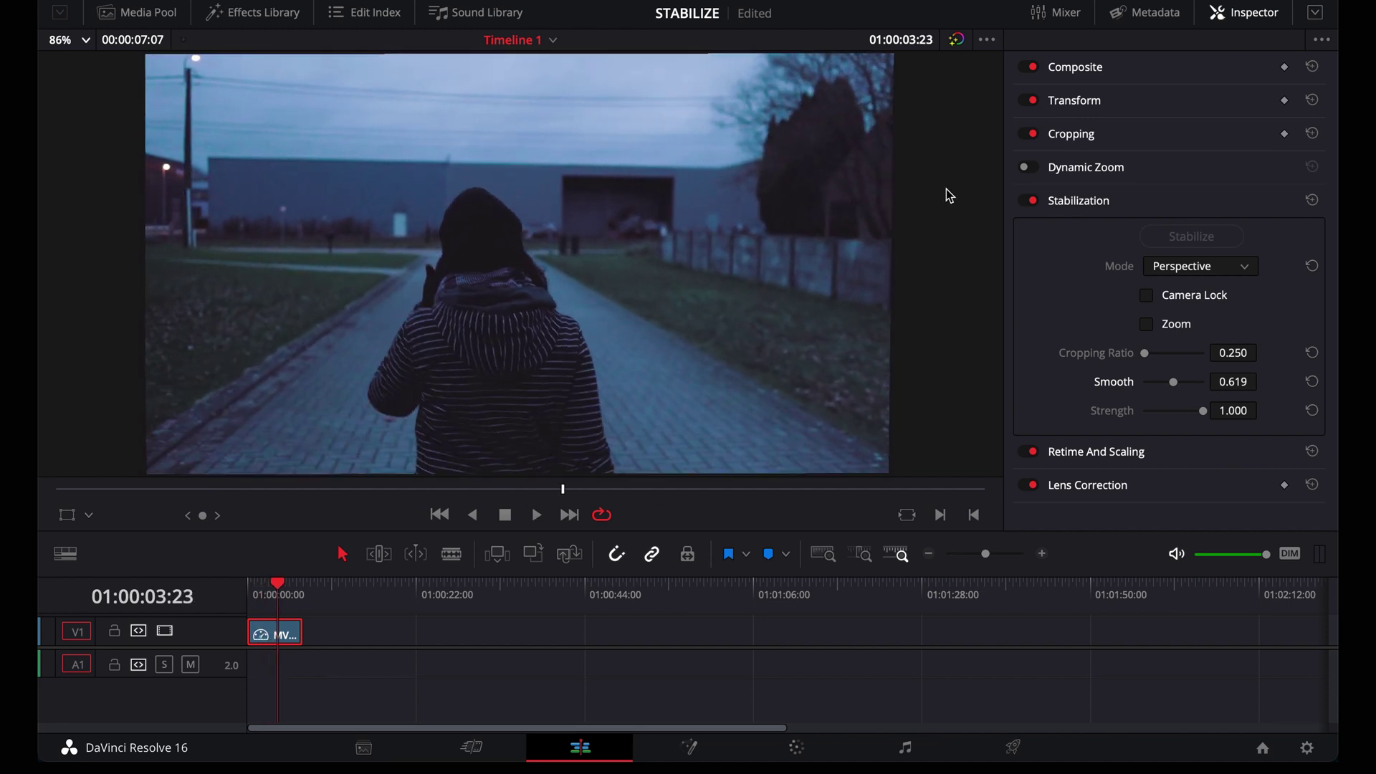
Reset stabilization to defaults, try Cropping Ratio 0.515 and 1.000, then reset it to 0.500.
click(1312, 201)
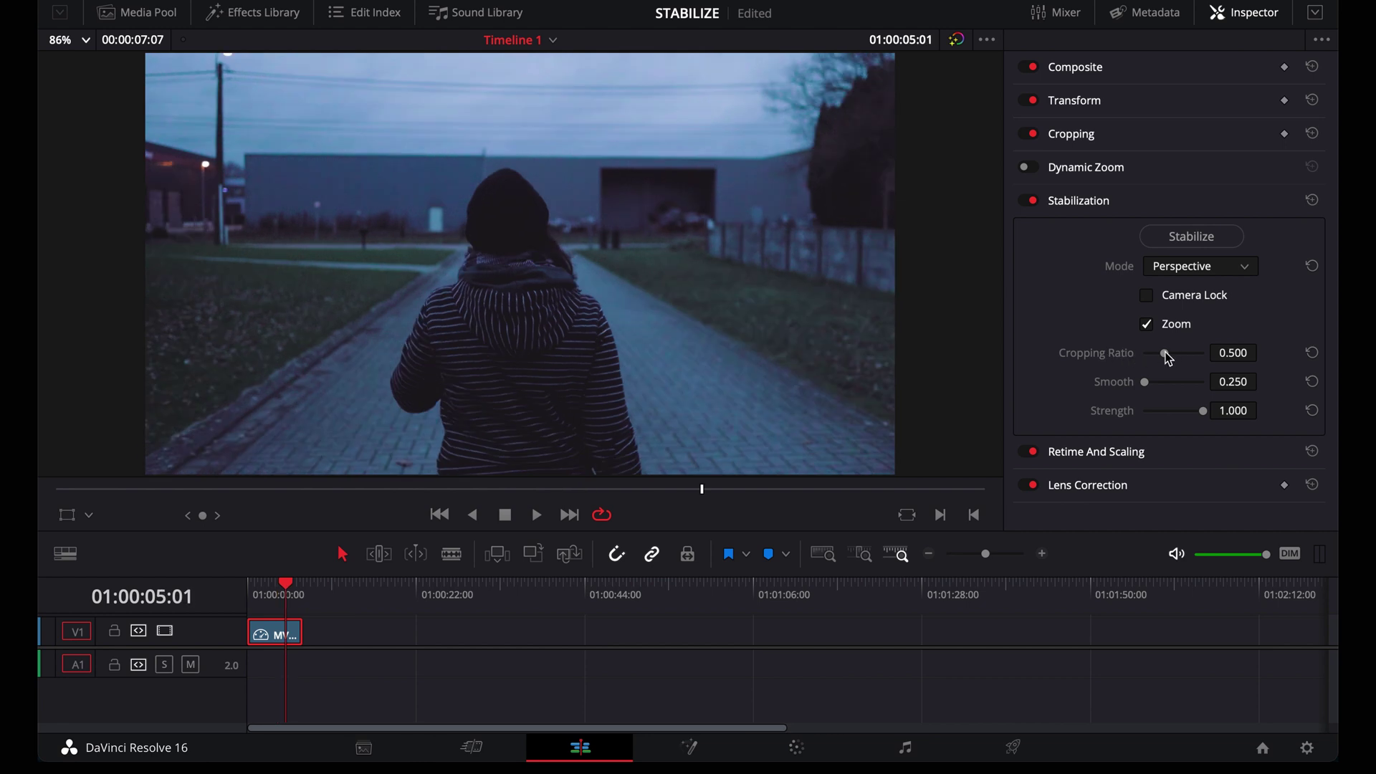
click(1169, 359)
drag(1168, 358, 1211, 361)
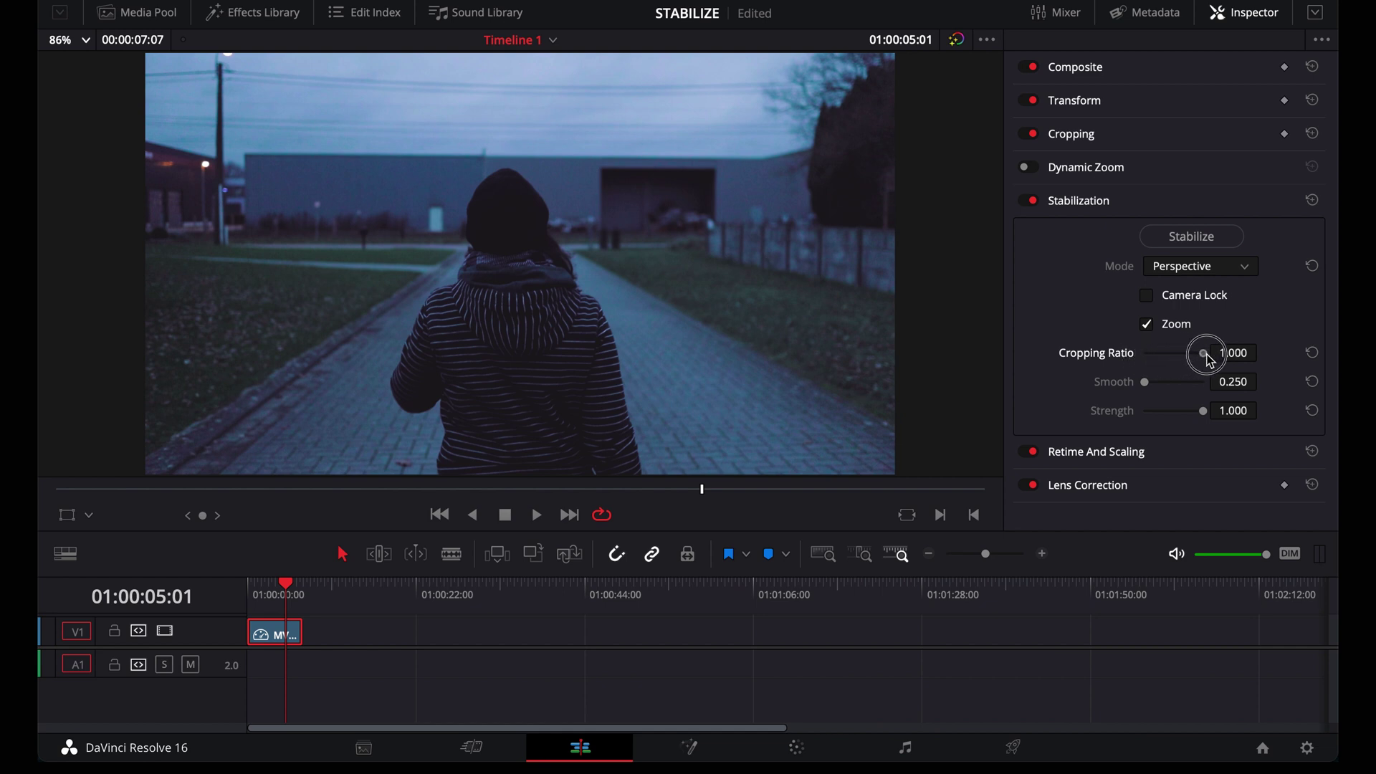
click(1313, 353)
Experiment with Smooth (up to 1.000, down to 0.285) and Strength, then set Cropping Ratio 0.250.
drag(1146, 381, 1210, 389)
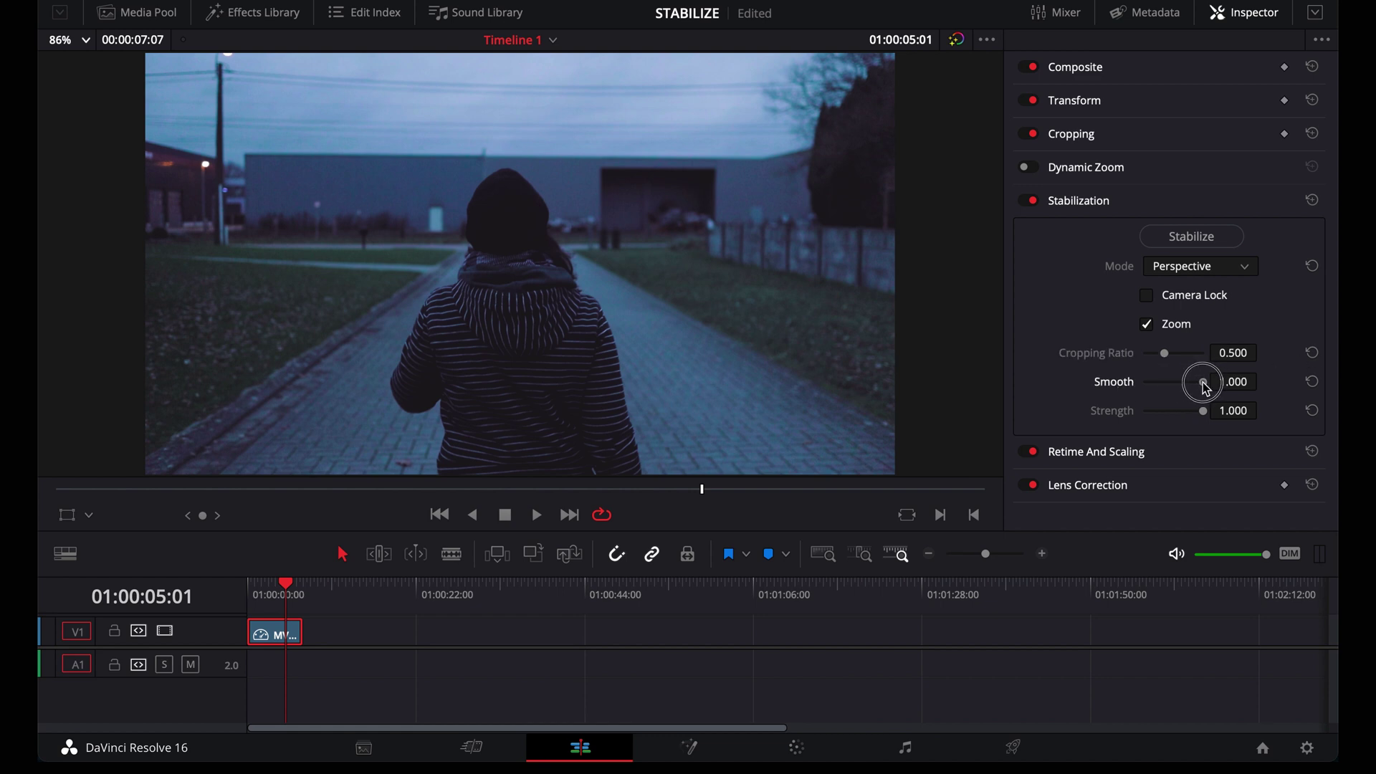
drag(1206, 389, 1151, 389)
drag(1206, 419, 1234, 415)
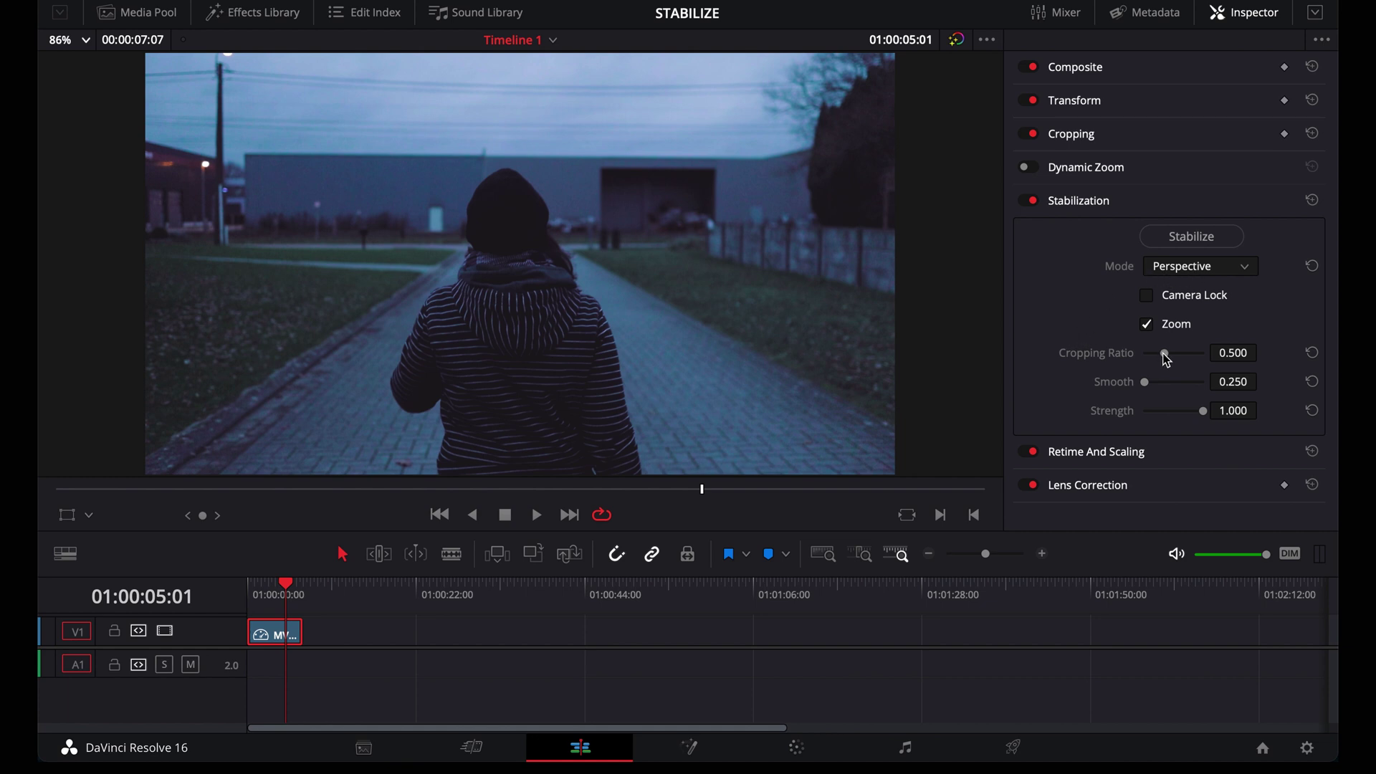
drag(1164, 354, 1228, 389)
Stabilize the clip, play it from the start, then raise Cropping Ratio to 0.631.
click(1204, 244)
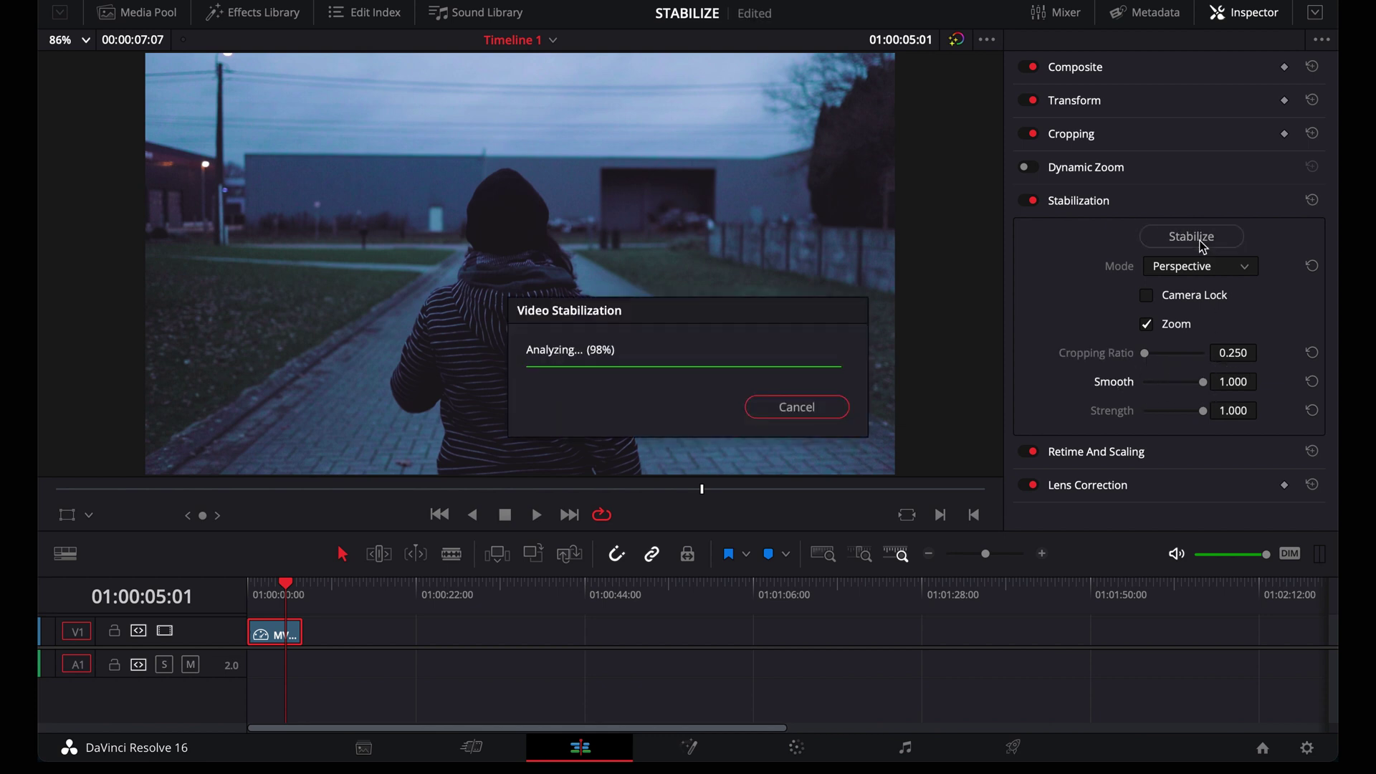
key(Home)
key(space)
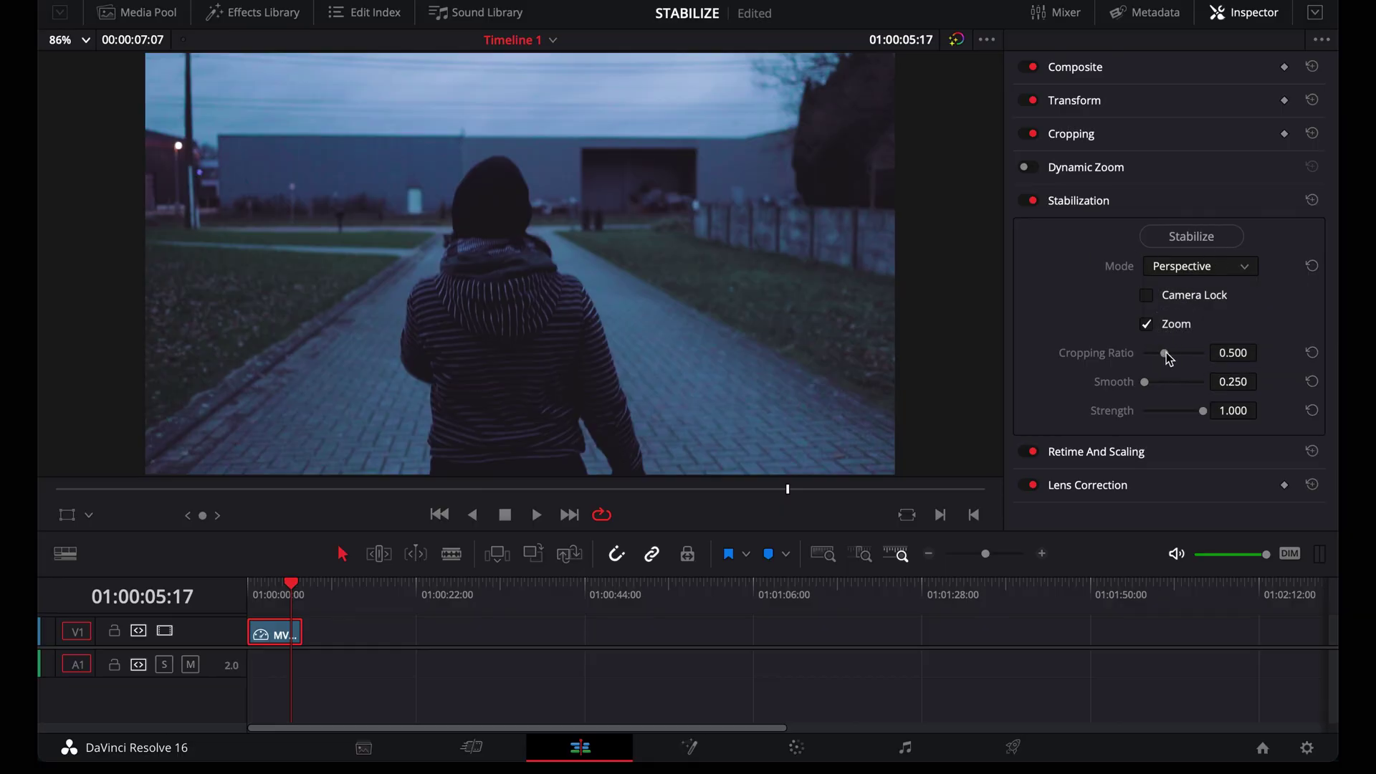
drag(1166, 354, 1175, 355)
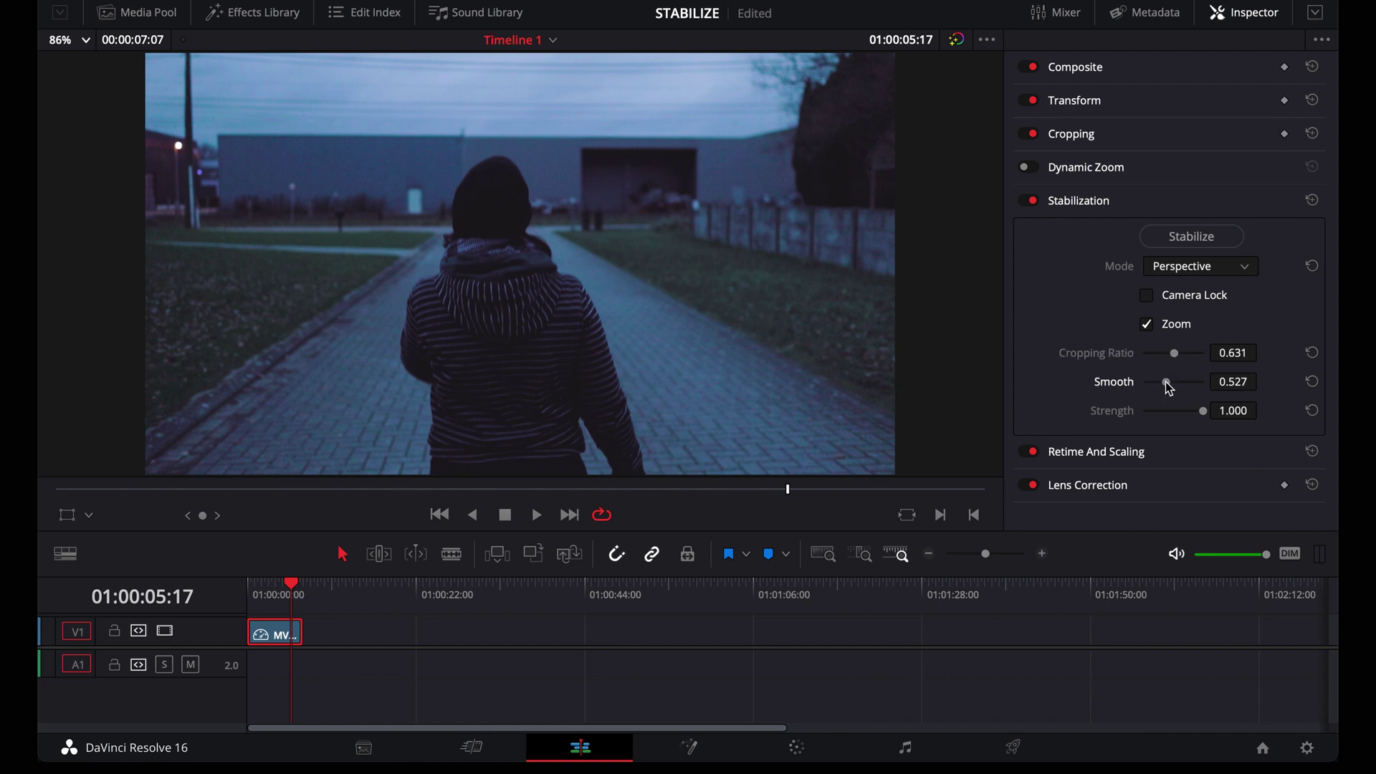
Set Smooth to 0.538 and switch the stabilization mode to Translation.
drag(1170, 388, 1172, 388)
click(1201, 266)
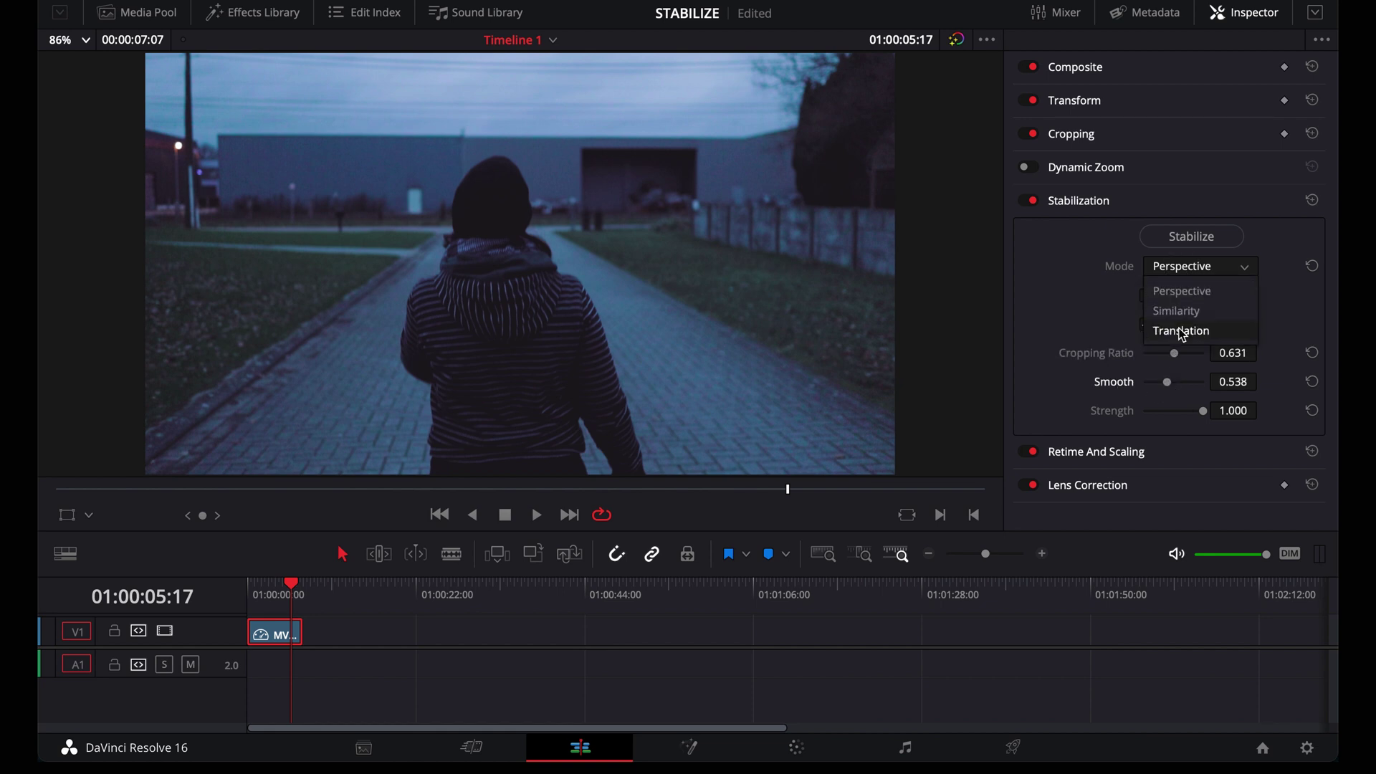
click(1180, 328)
Stabilize the clip in Translation mode and play back the result.
click(1192, 237)
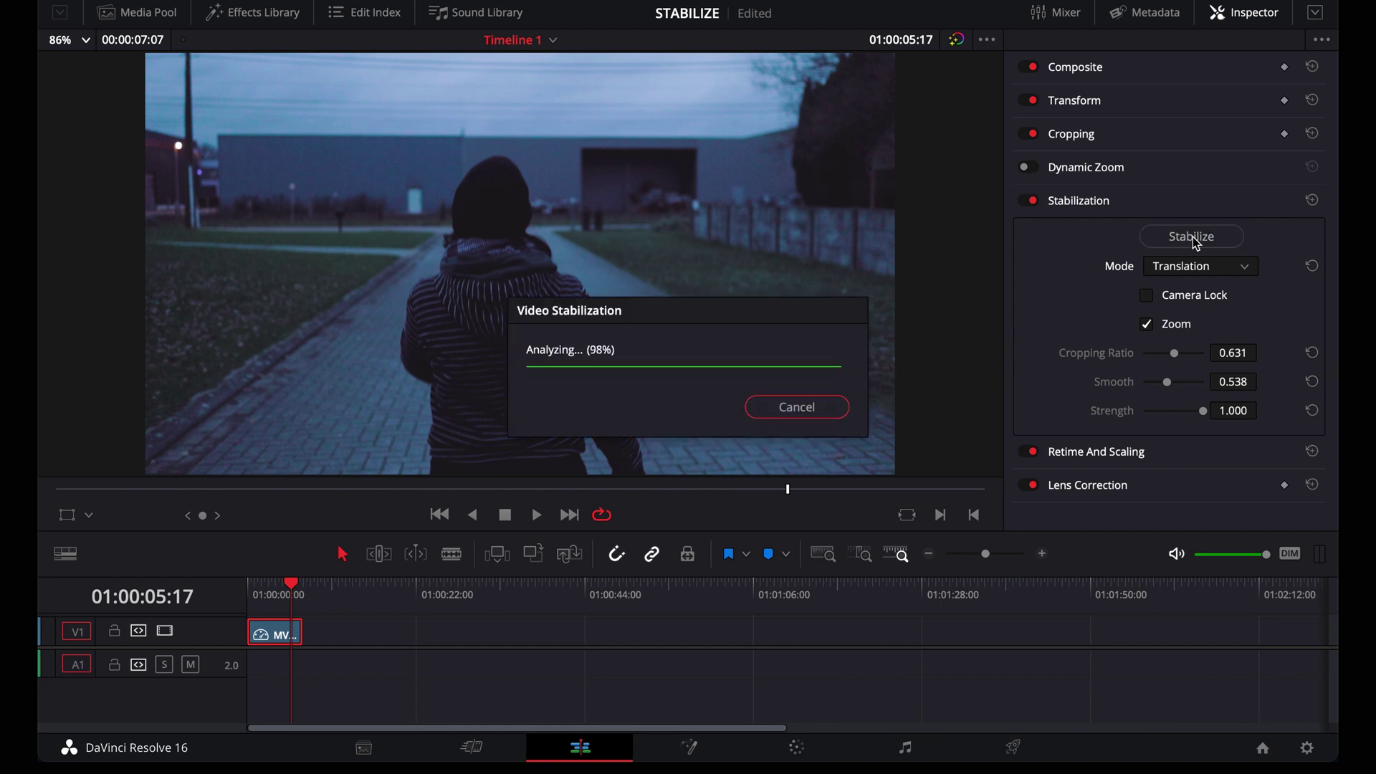
key(space)
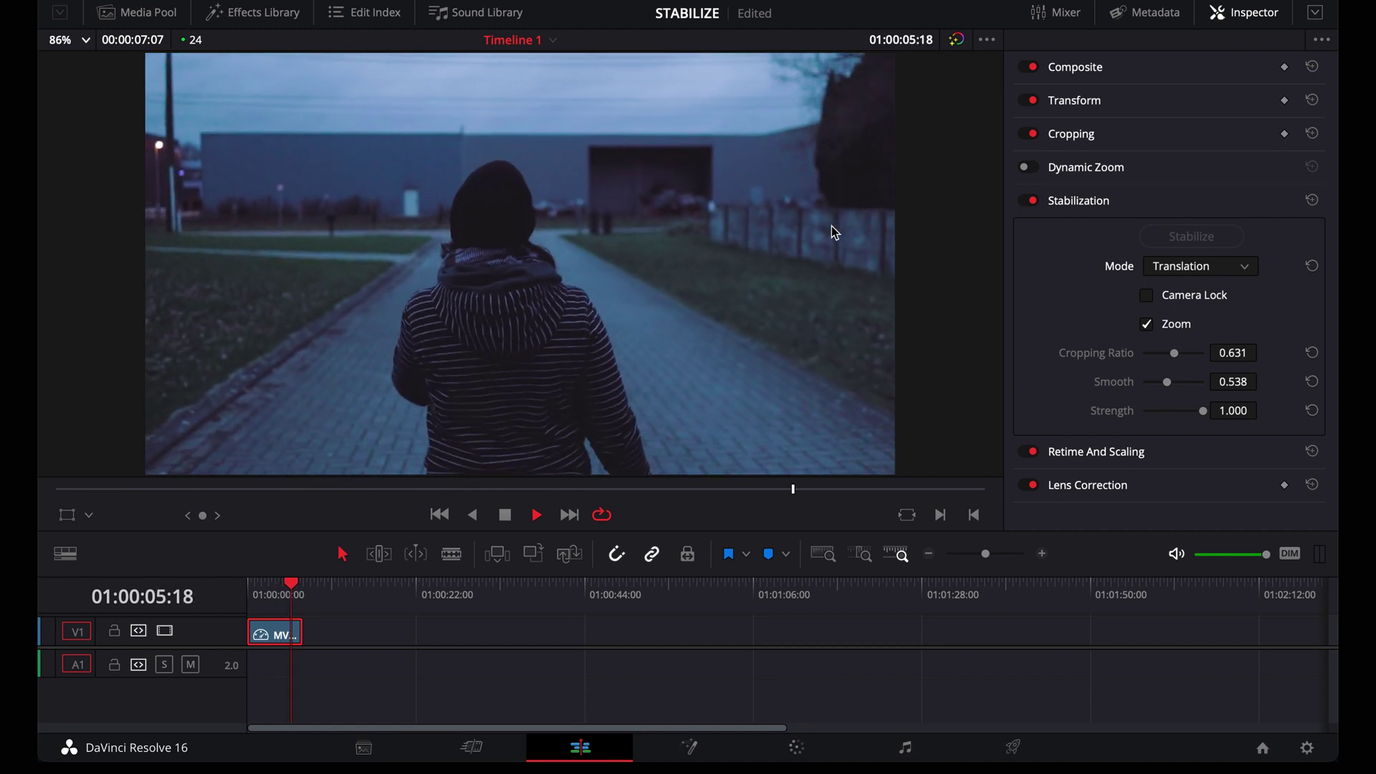
key(space)
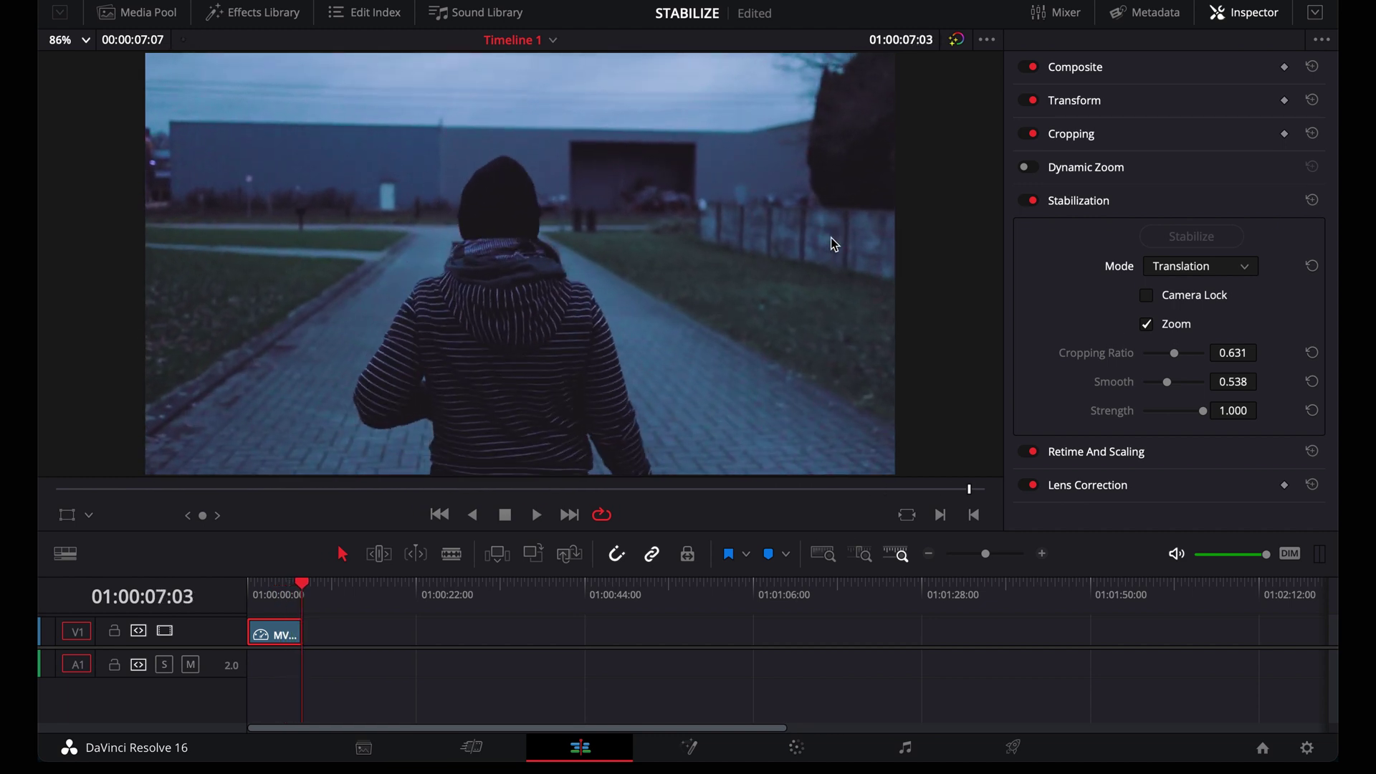